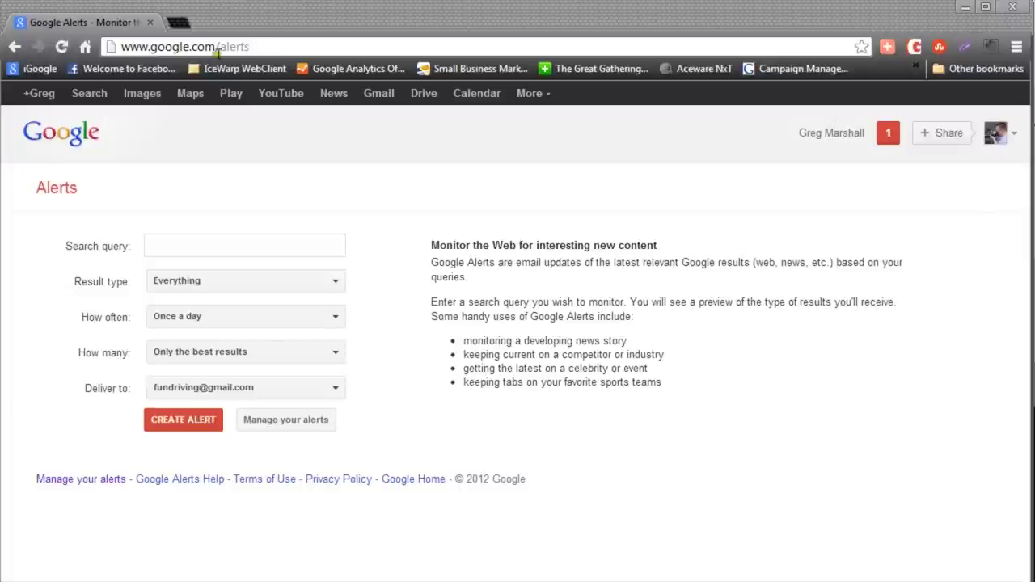
{"action": "left_click", "coordinate": [144, 49]}
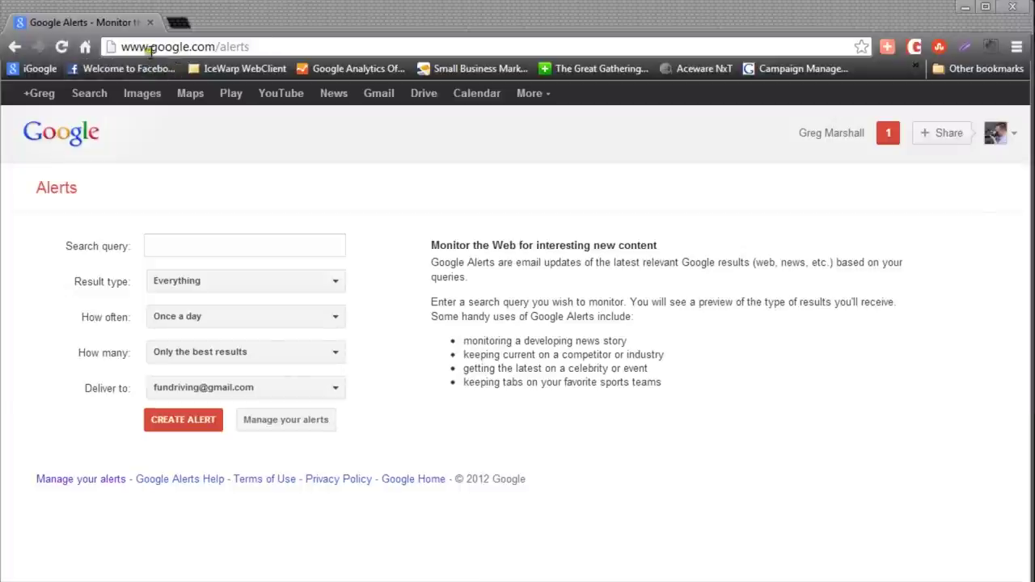
{"action": "left_click", "coordinate": [193, 50]}
{"action": "left_click", "coordinate": [247, 48]}
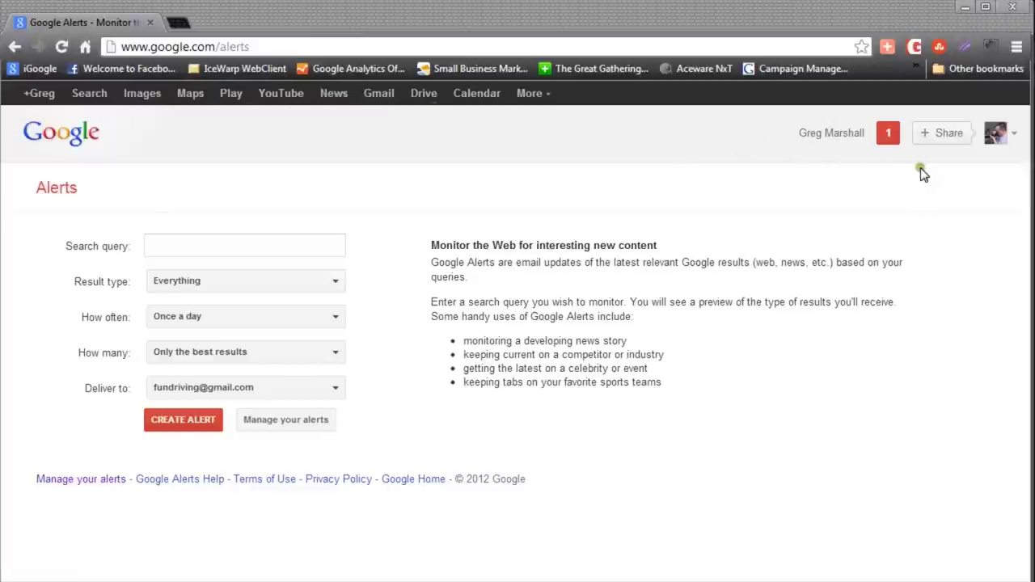
{"action": "left_click", "coordinate": [964, 161]}
Step: Enter MOOCs as the alert's search query and look through the preview of its results
{"action": "left_click", "coordinate": [159, 237]}
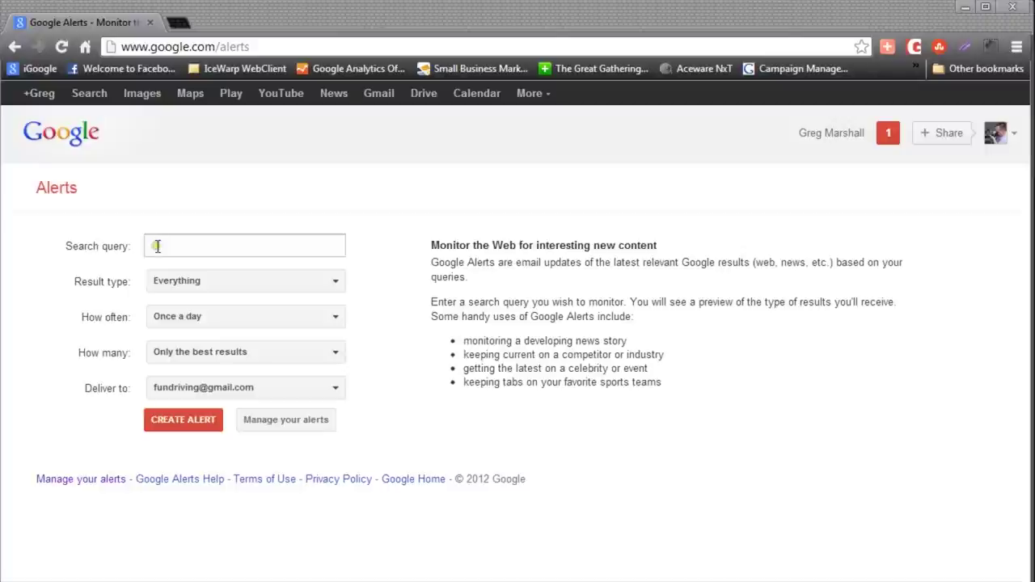
{"action": "left_click", "coordinate": [157, 246]}
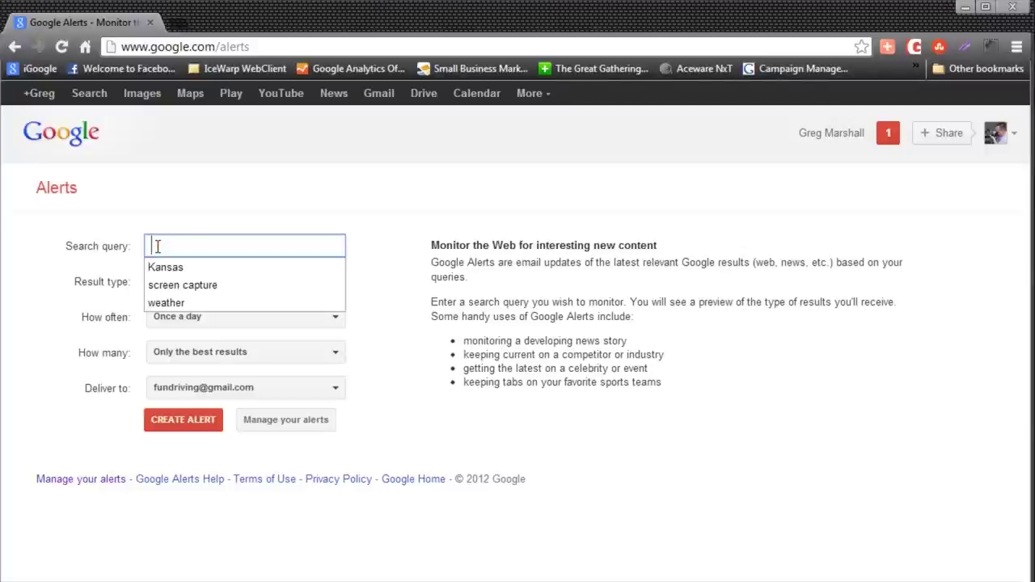
{"action": "type", "text": "MO"}
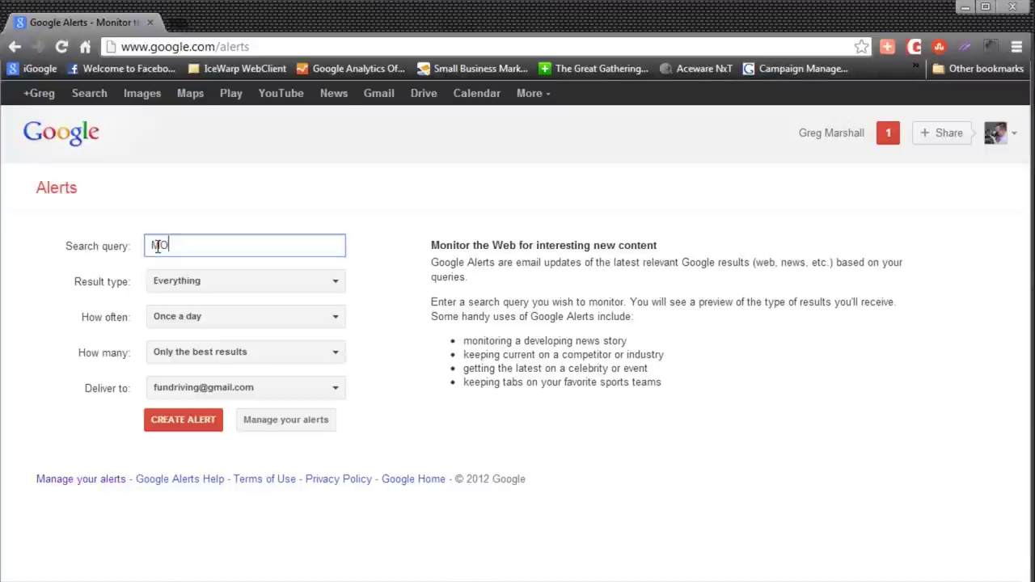
{"action": "type", "text": "OR"}
{"action": "key", "text": "BackSpace"}
{"action": "type", "text": "Cs"}
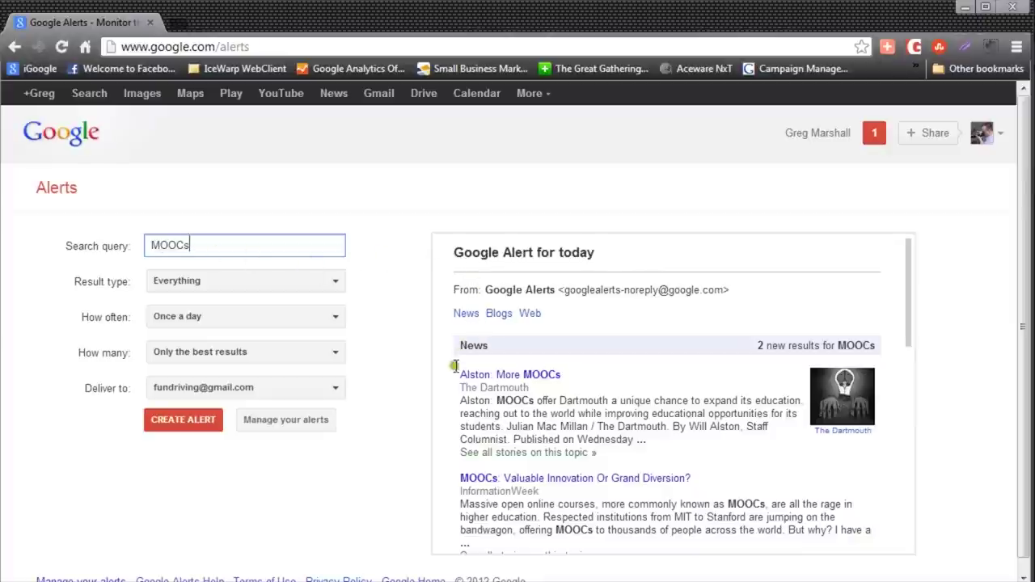
{"action": "scroll", "coordinate": [453, 368], "scroll_direction": "down", "scroll_amount": 3}
{"action": "scroll", "coordinate": [448, 385], "scroll_direction": "down", "scroll_amount": 2}
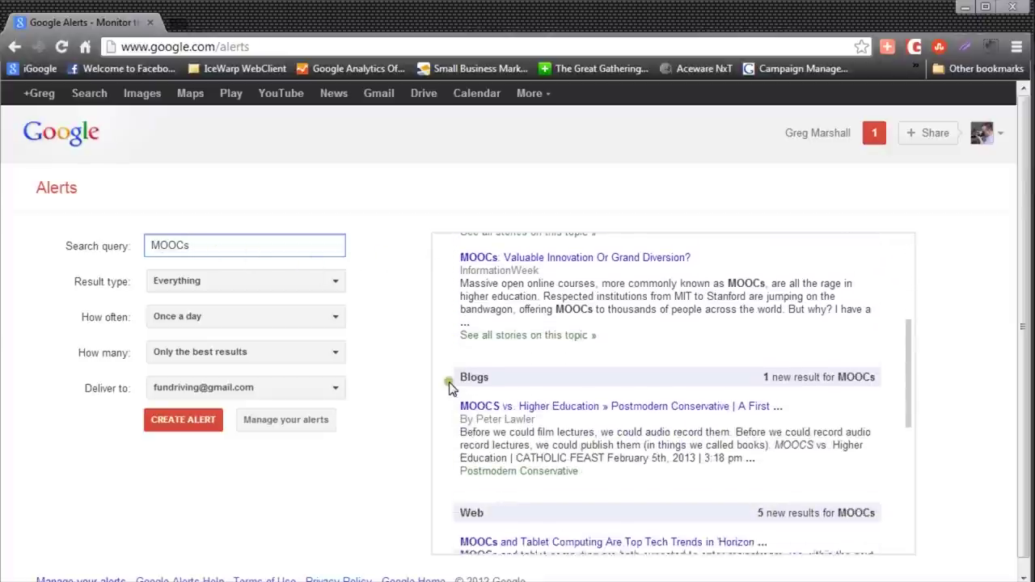
{"action": "scroll", "coordinate": [444, 384], "scroll_direction": "up", "scroll_amount": 4}
{"action": "scroll", "coordinate": [443, 385], "scroll_direction": "up", "scroll_amount": 1}
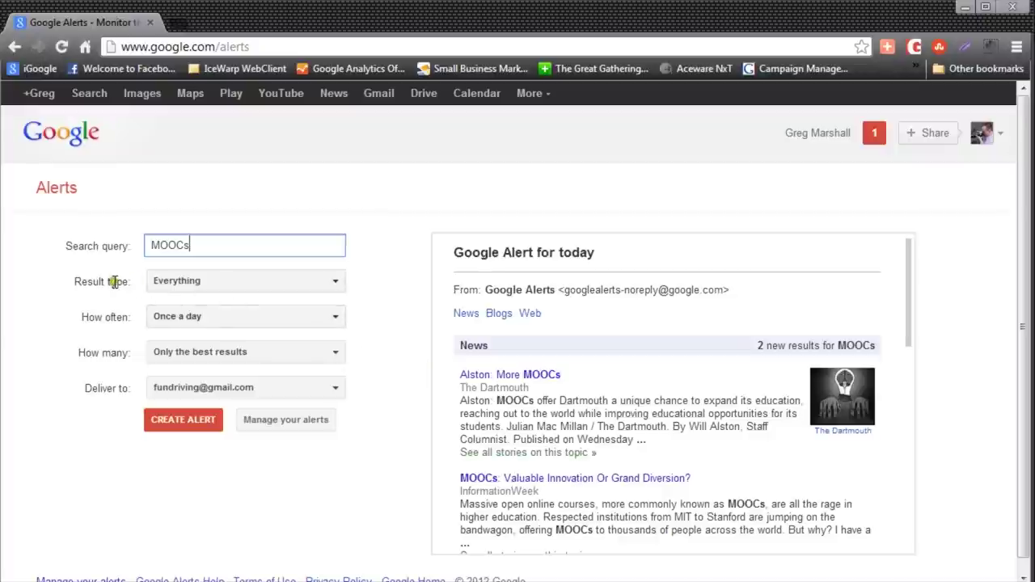
Step: Preview the MOOCs alert with the result type News and with Video, and set the type back to Everything
{"action": "left_click", "coordinate": [337, 282]}
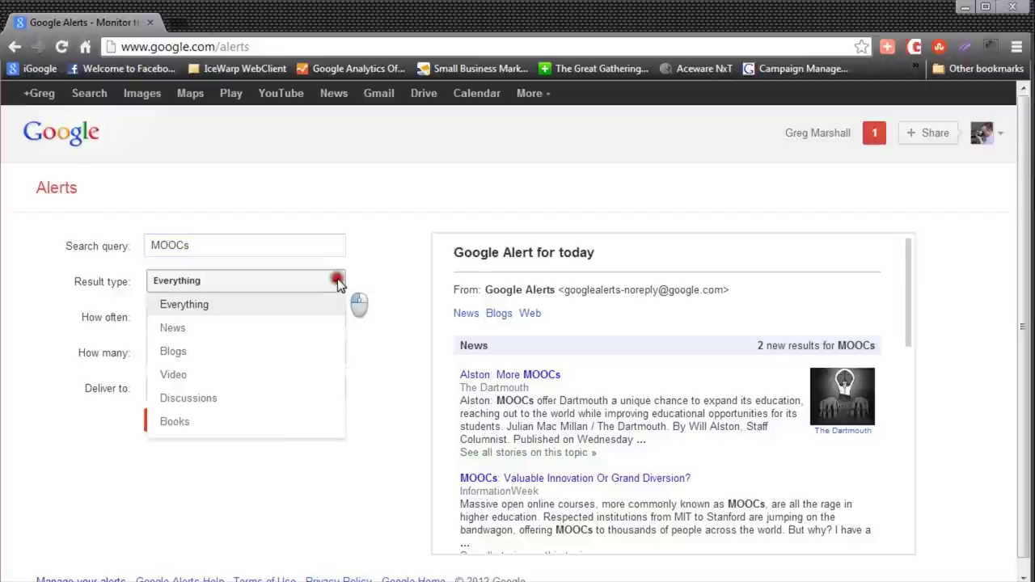
{"action": "left_click", "coordinate": [198, 331]}
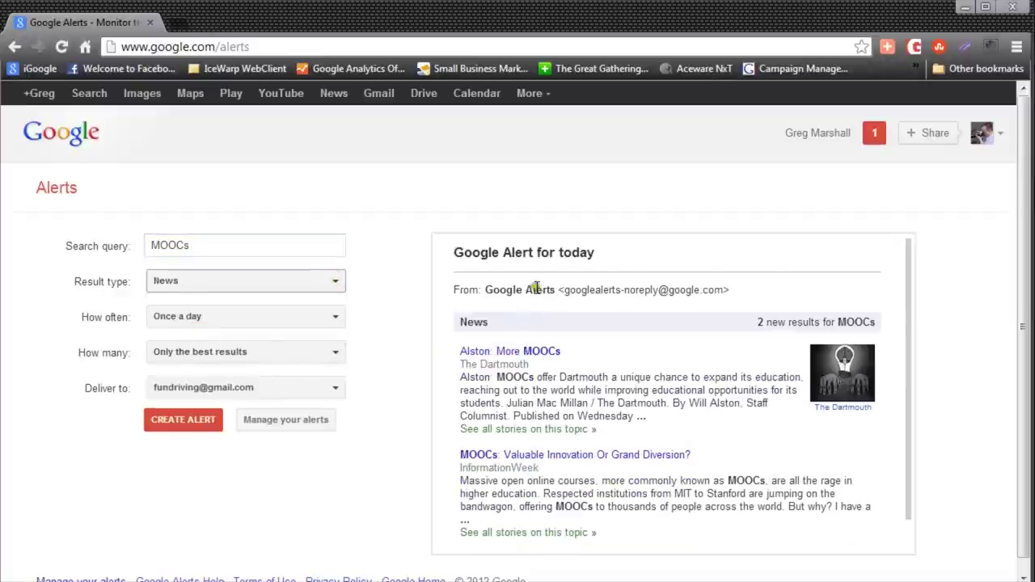
{"action": "scroll", "coordinate": [558, 487], "scroll_direction": "down", "scroll_amount": 1}
{"action": "scroll", "coordinate": [558, 488], "scroll_direction": "up", "scroll_amount": 1}
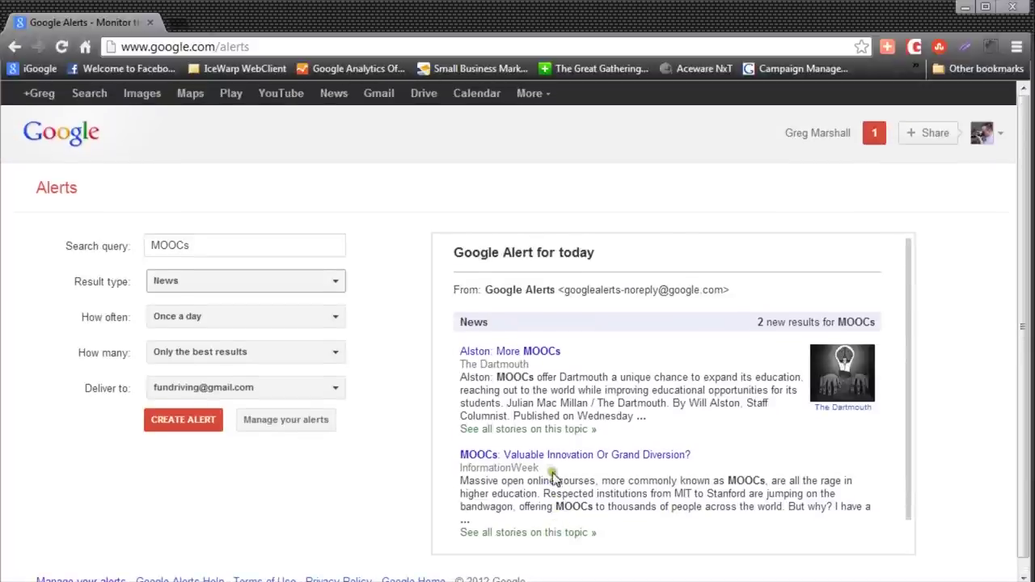
{"action": "left_click", "coordinate": [336, 282]}
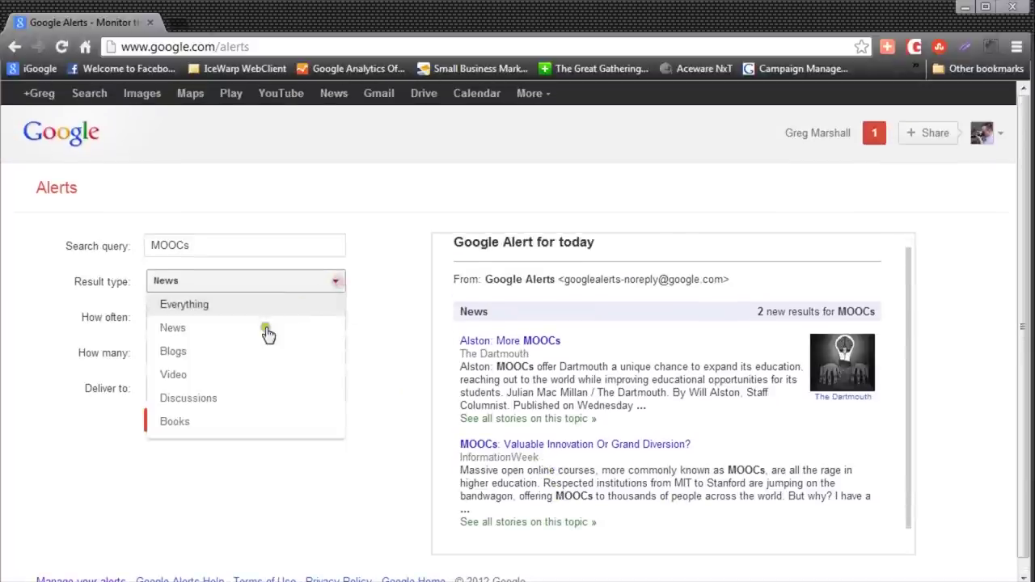
{"action": "left_click", "coordinate": [212, 373]}
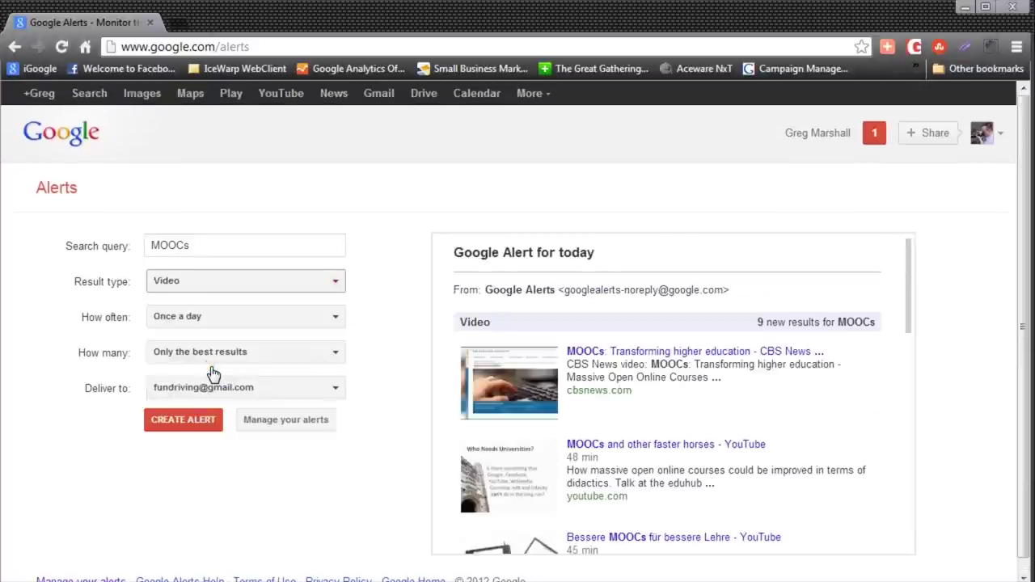
{"action": "left_click", "coordinate": [335, 279]}
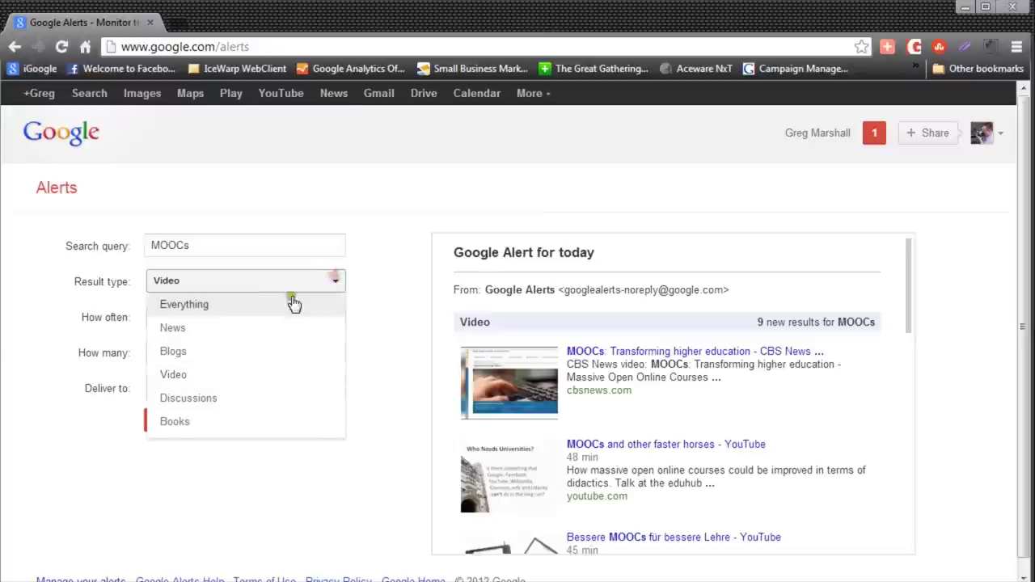
{"action": "left_click", "coordinate": [225, 304]}
{"action": "scroll", "coordinate": [514, 359], "scroll_direction": "down", "scroll_amount": 3}
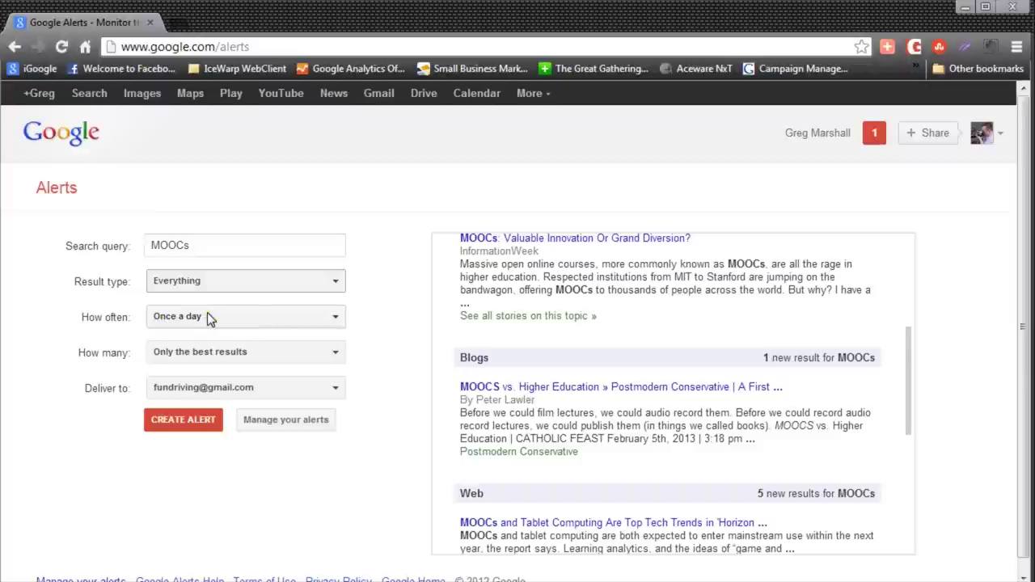
Step: Create the MOOCs alert with only the best results, delivered to the account's e-mail address
{"action": "left_click", "coordinate": [252, 362]}
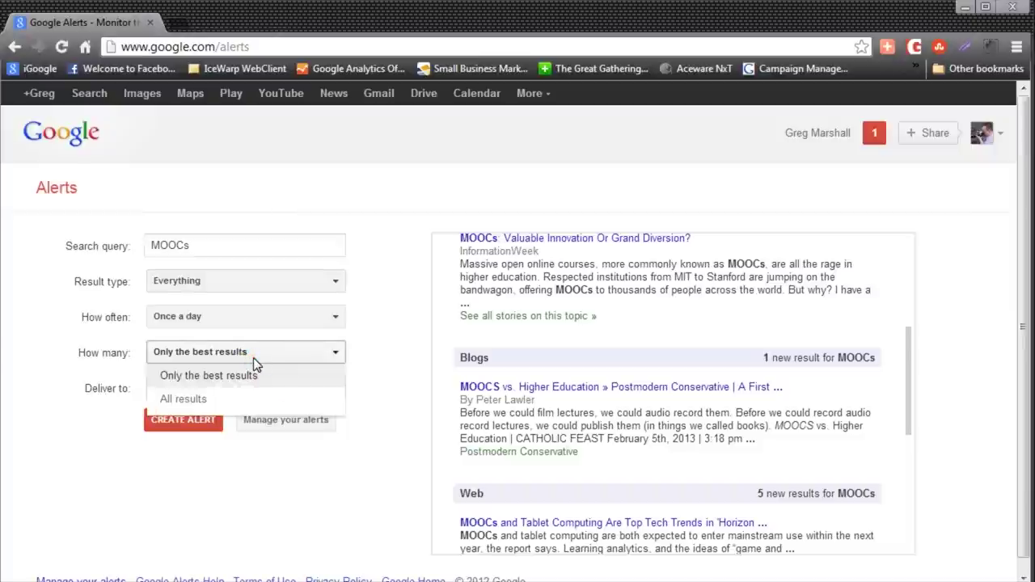
{"action": "left_click", "coordinate": [253, 360]}
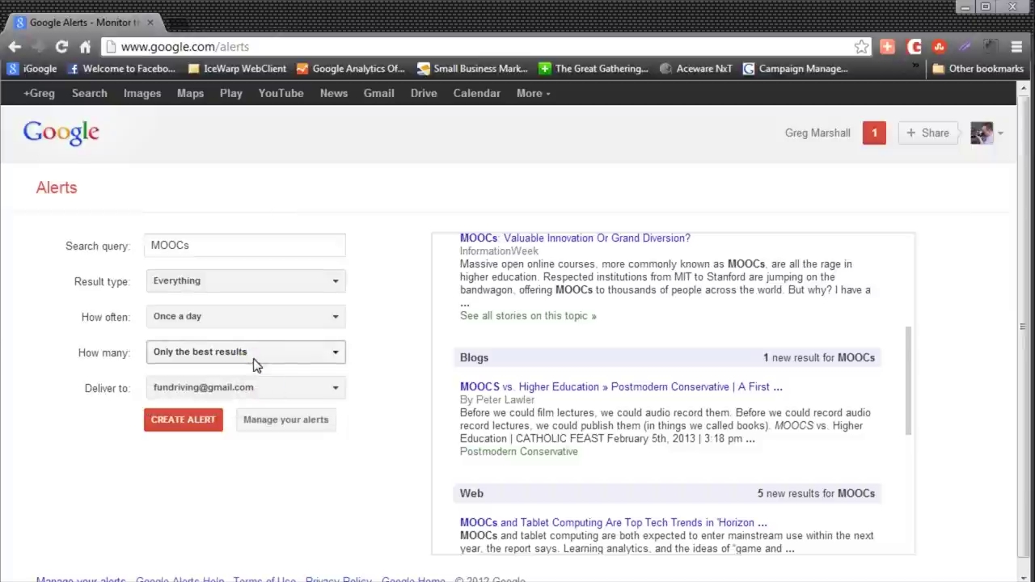
{"action": "left_click", "coordinate": [247, 389]}
{"action": "left_click", "coordinate": [261, 410]}
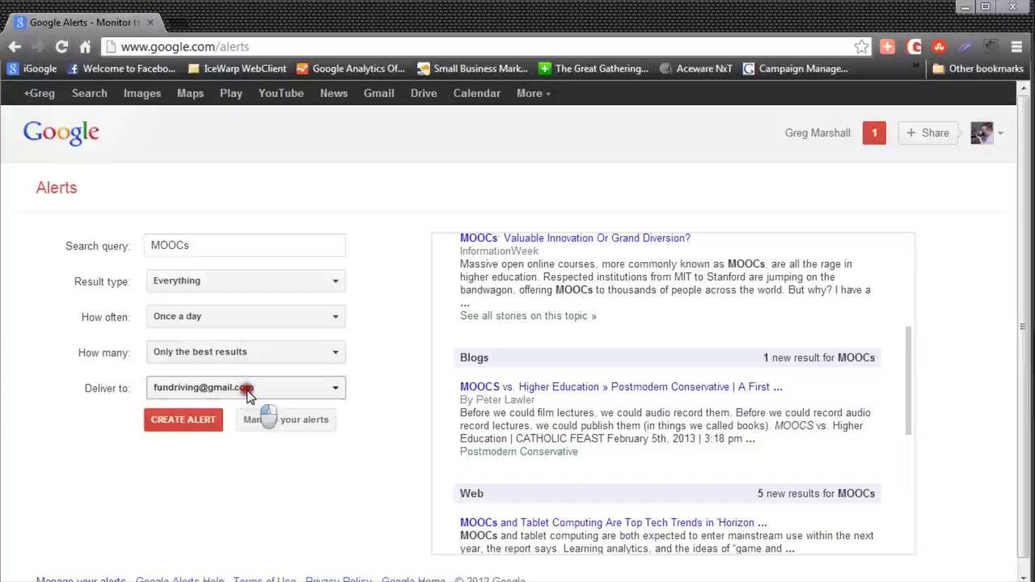
{"action": "left_click", "coordinate": [249, 349]}
{"action": "left_click", "coordinate": [153, 398]}
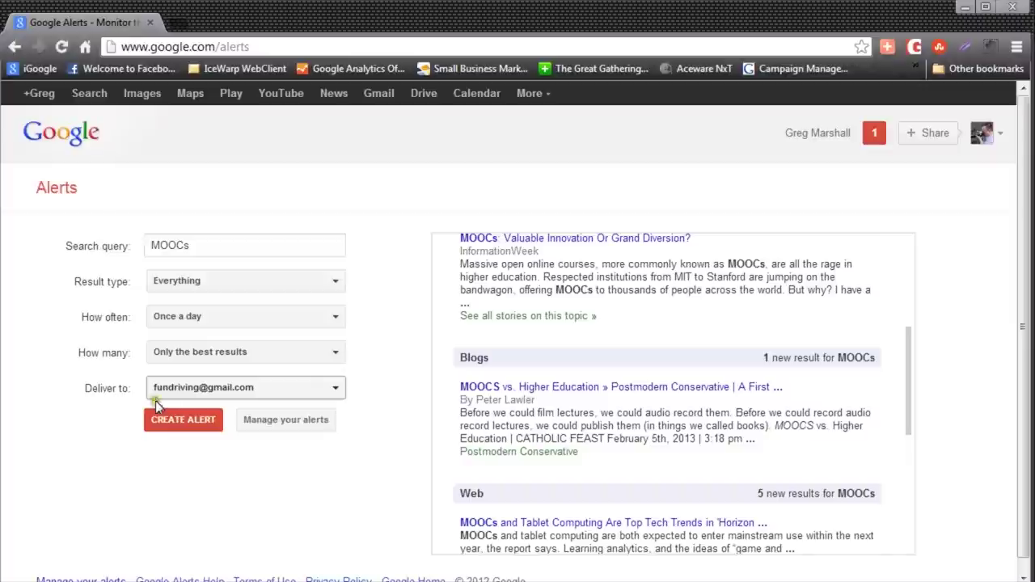
{"action": "left_click", "coordinate": [159, 424]}
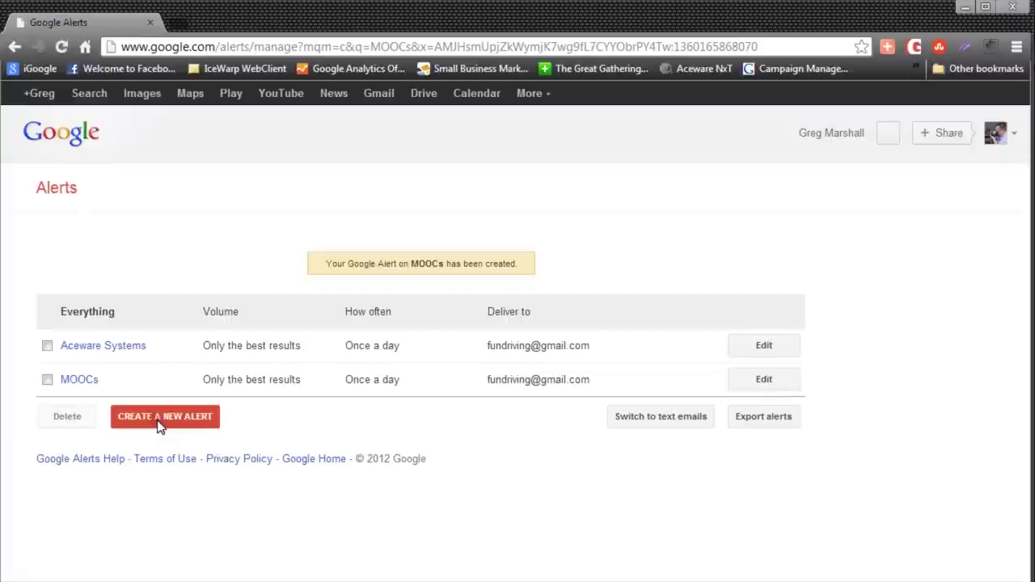
{"action": "left_click", "coordinate": [262, 424]}
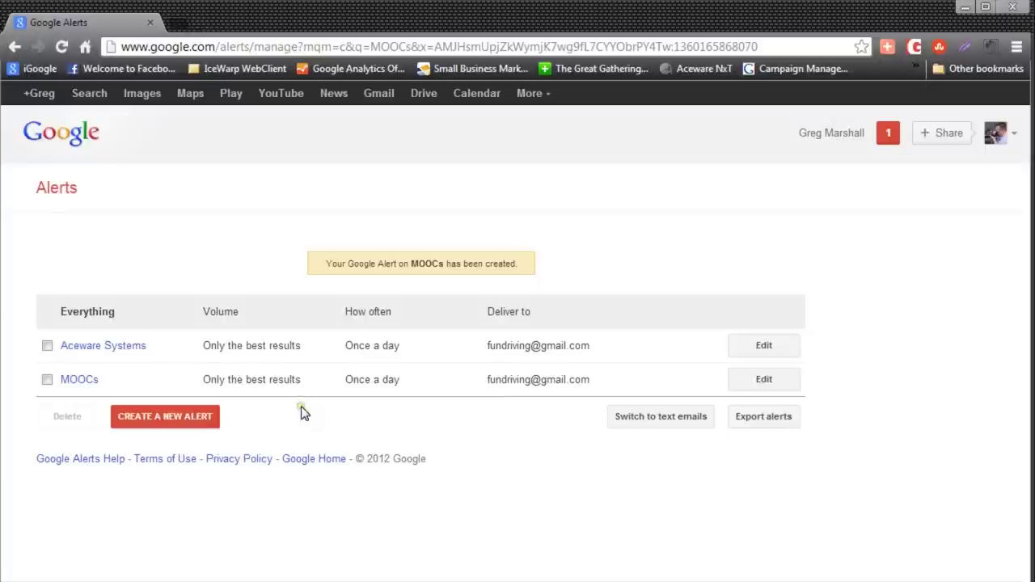
Step: Go from a blank new-alert form to the alerts management page and delete the MOOCs alert
{"action": "left_click", "coordinate": [184, 420]}
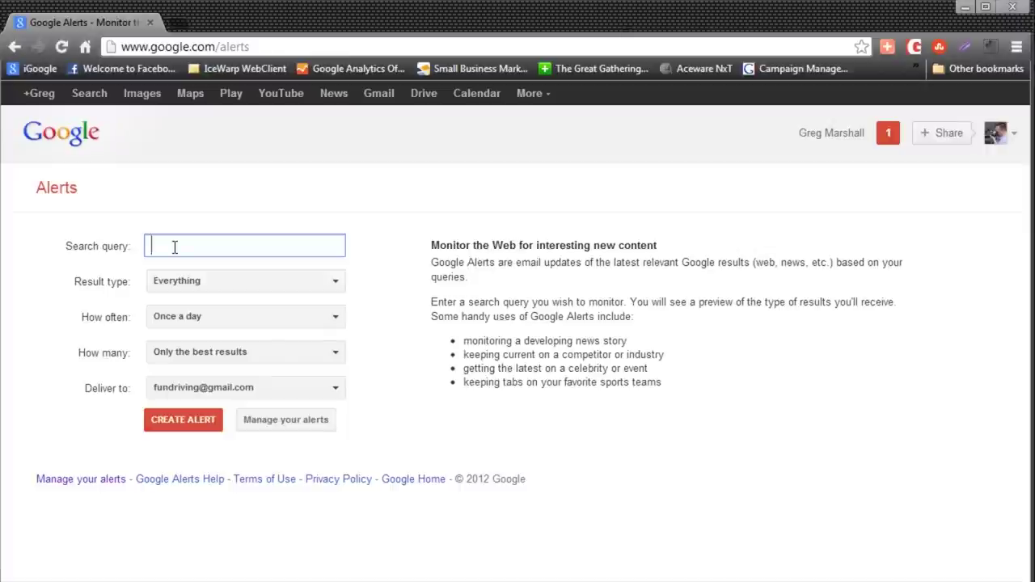
{"action": "left_click", "coordinate": [281, 427]}
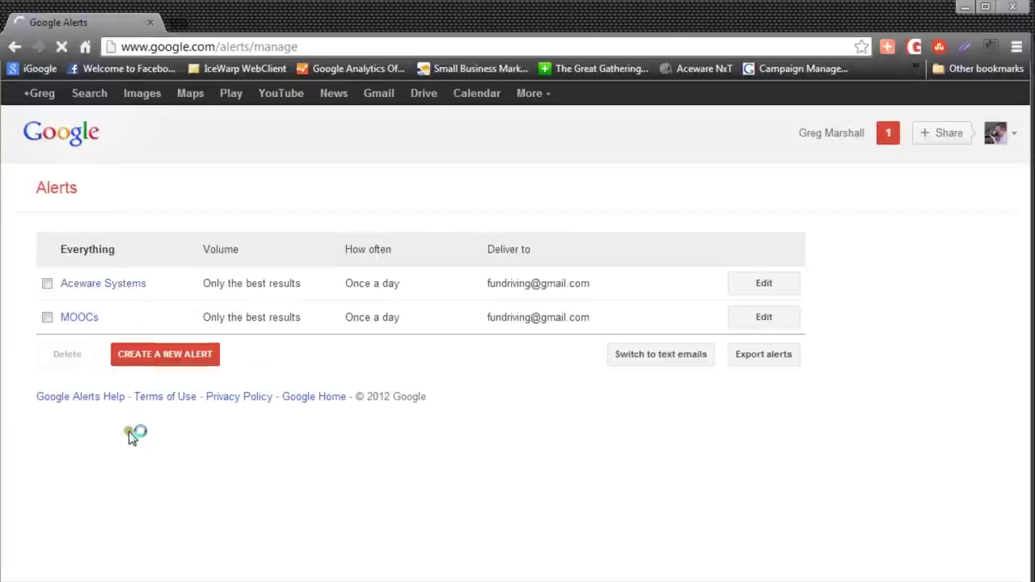
{"action": "left_click", "coordinate": [46, 319]}
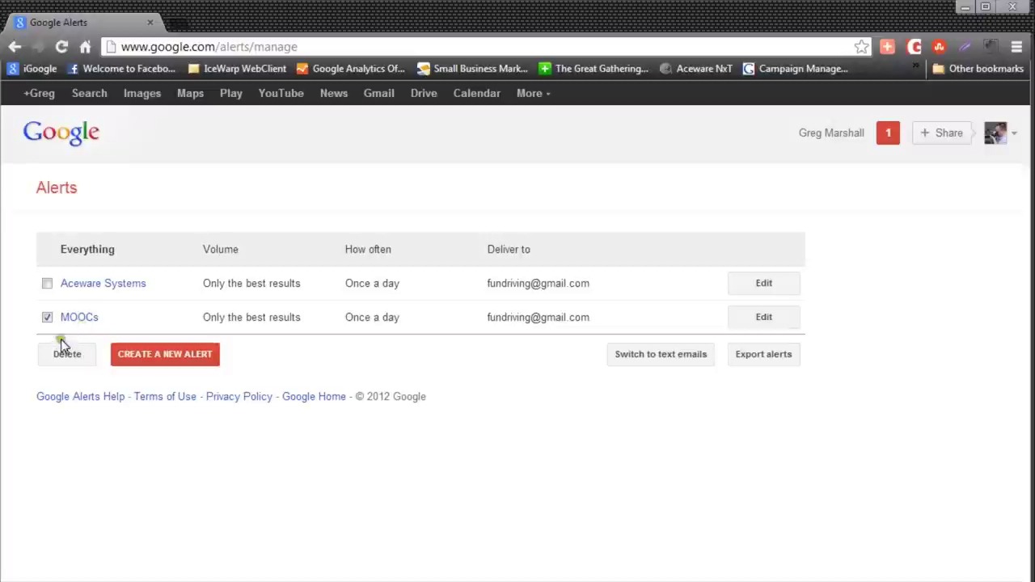
{"action": "left_click", "coordinate": [61, 359]}
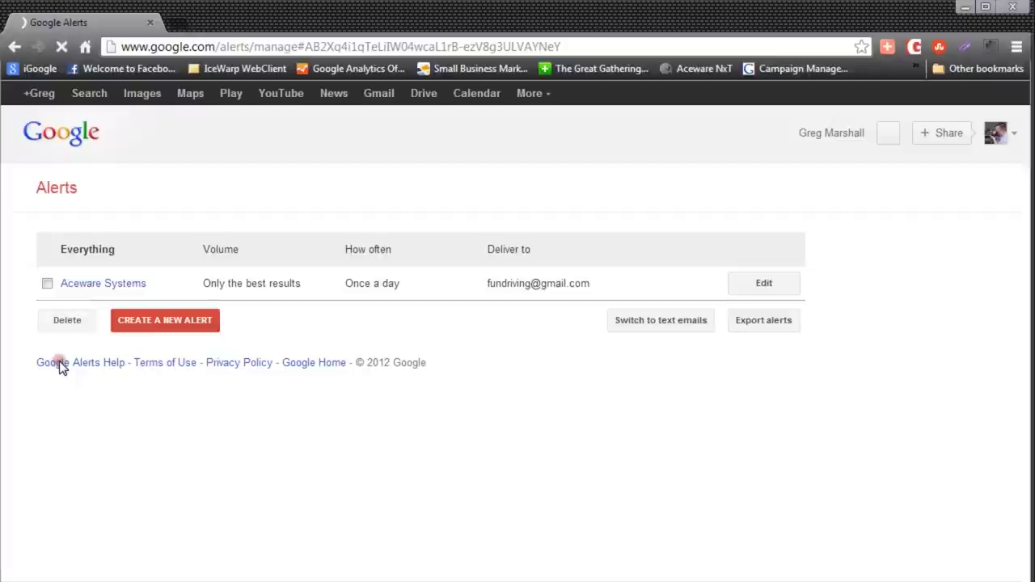